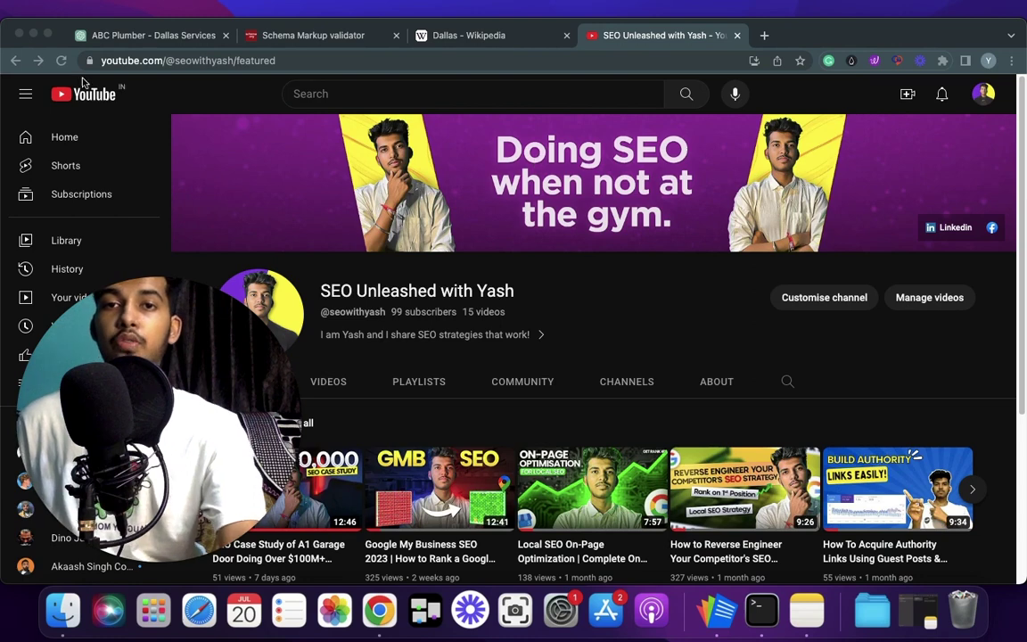
- Switch to the ABC Plumber - Dallas Services chat and review its 750-character GMB description
click(98, 37)
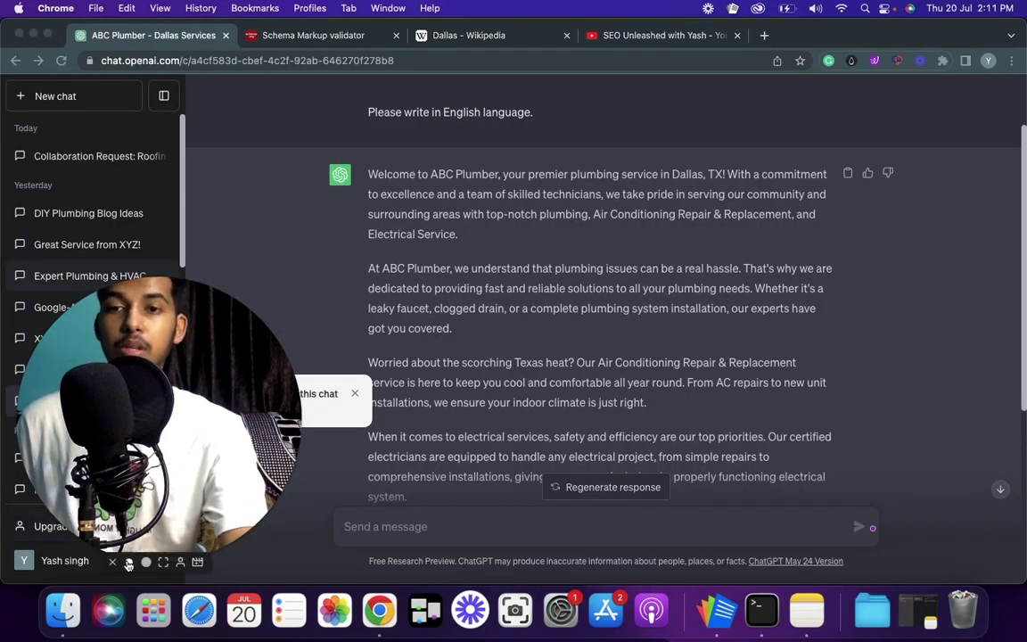
click(129, 562)
scroll(364, 280, up, 2)
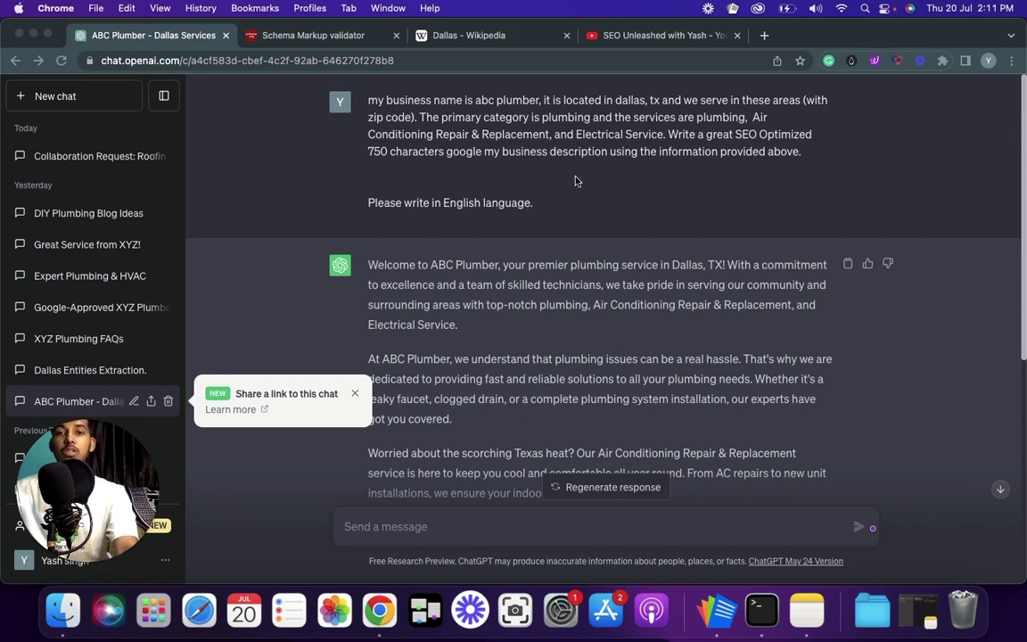
scroll(381, 267, down, 5)
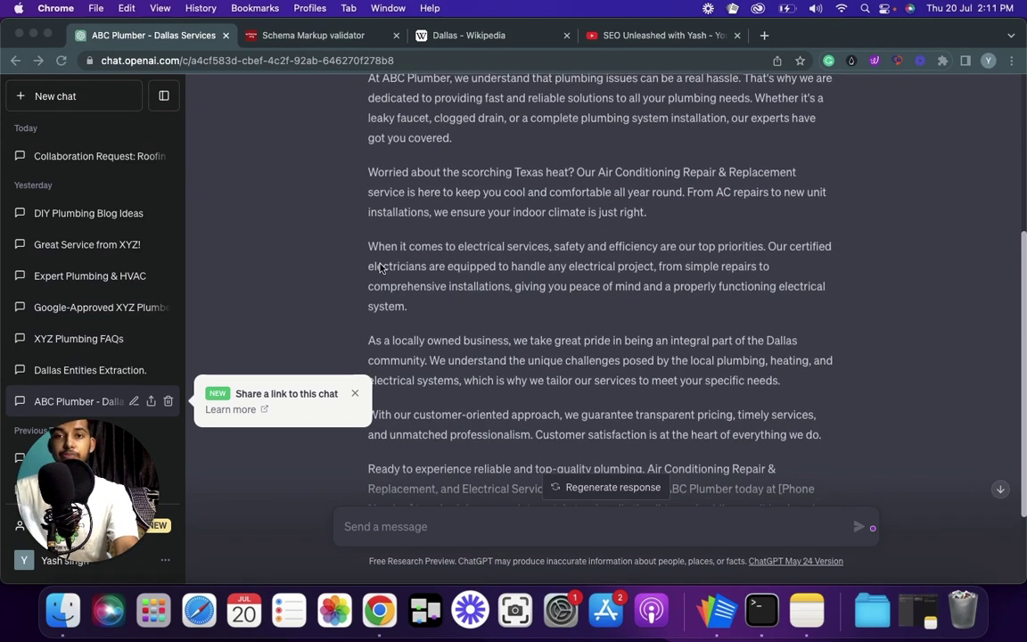
scroll(380, 267, down, 2)
scroll(384, 249, up, 5)
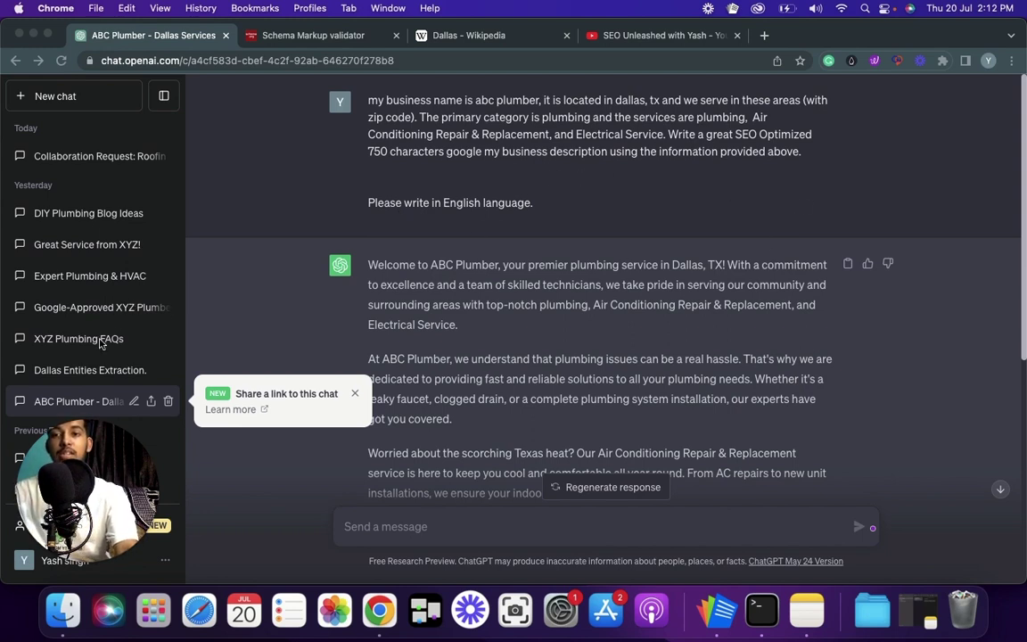
- Open the Dallas Entities Extraction chat at its pasted-paragraph prompt, then bring up the Dallas Wikipedia article
click(69, 370)
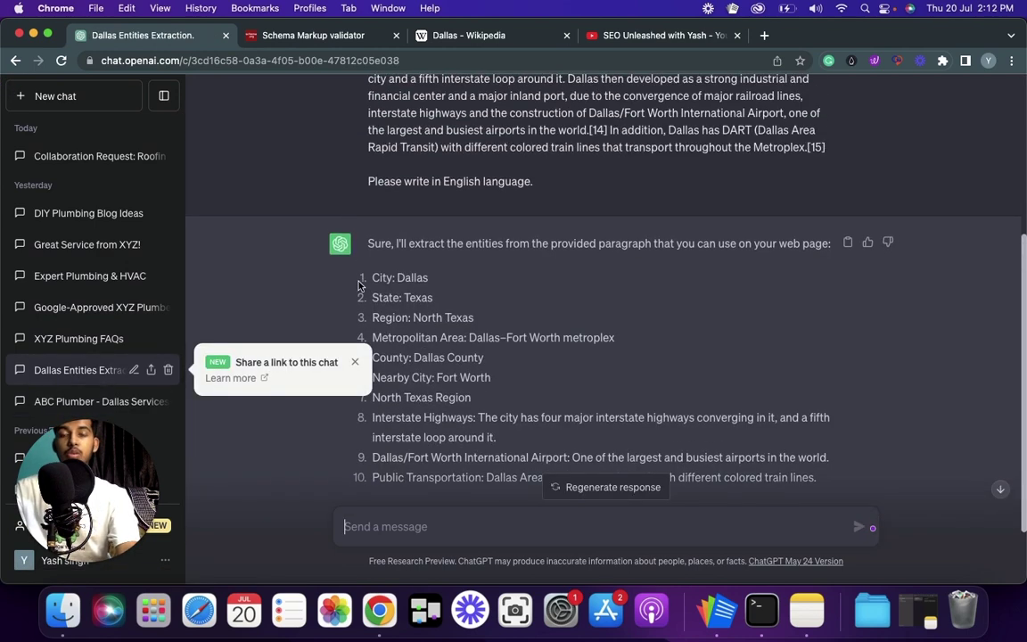
scroll(361, 283, up, 5)
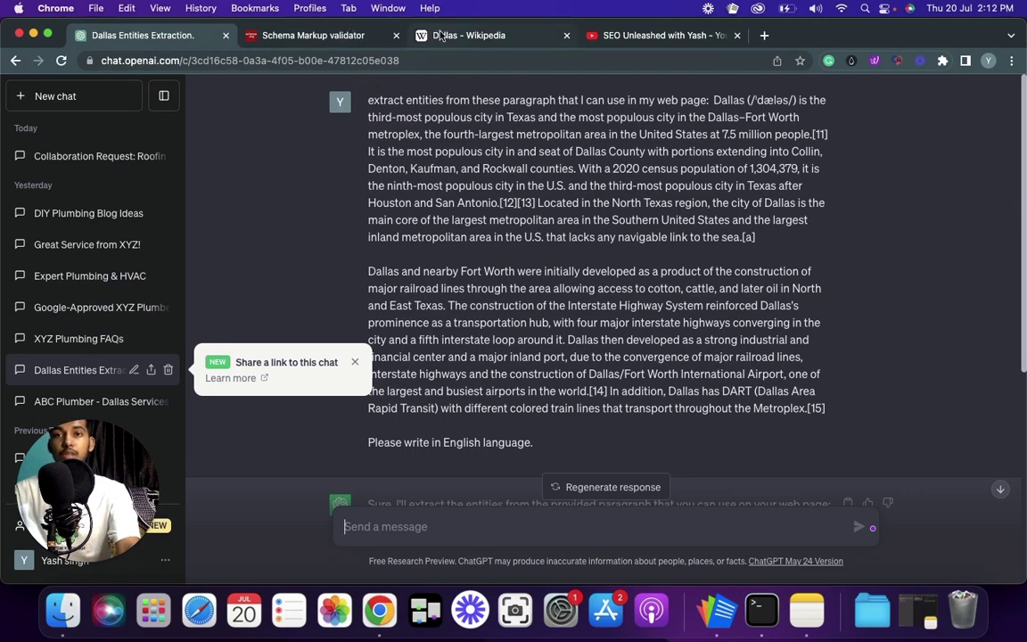
click(405, 35)
- Select the Dallas article's first two paragraphs and compare them with the chat prompt
drag(408, 35, 258, 32)
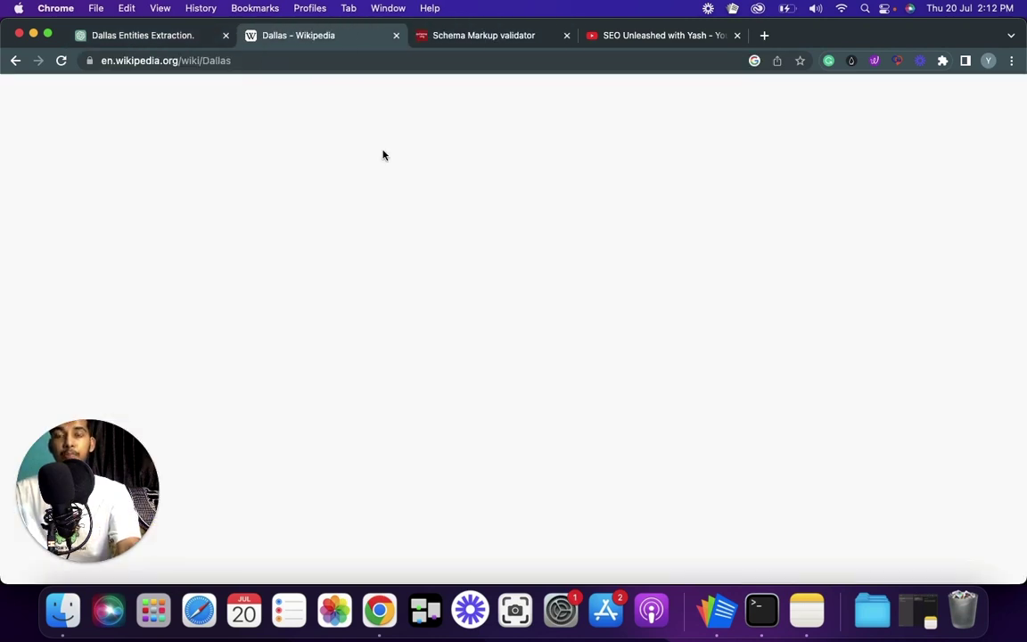
click(275, 149)
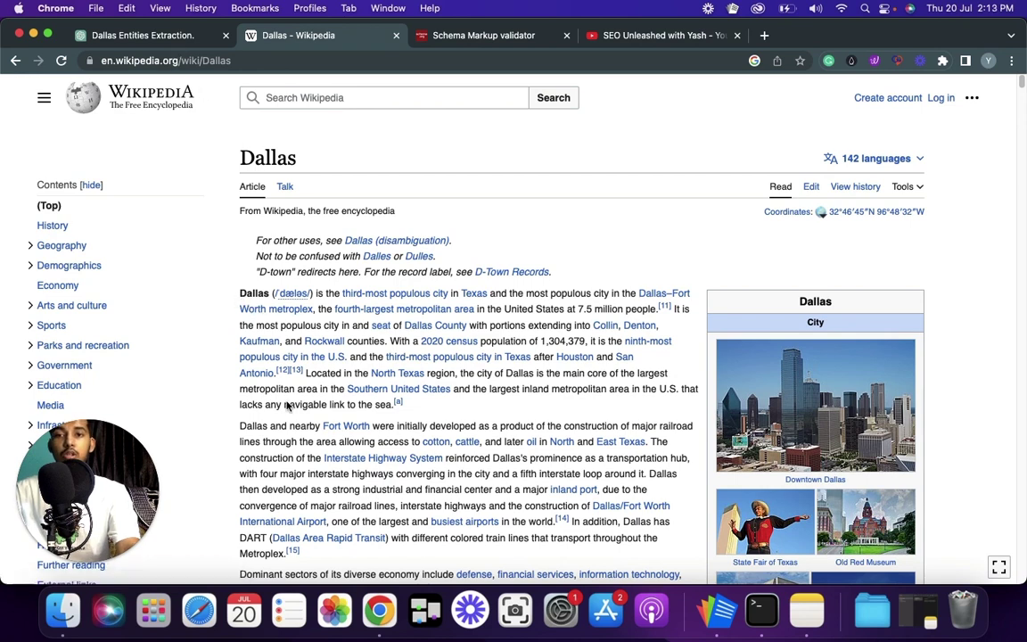
drag(238, 292, 401, 555)
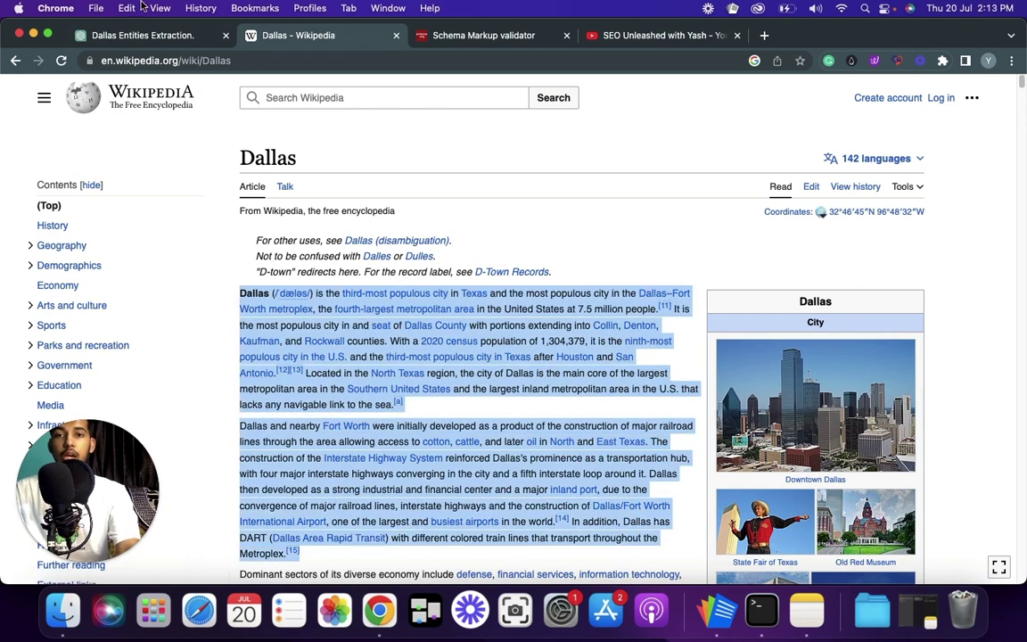
click(131, 35)
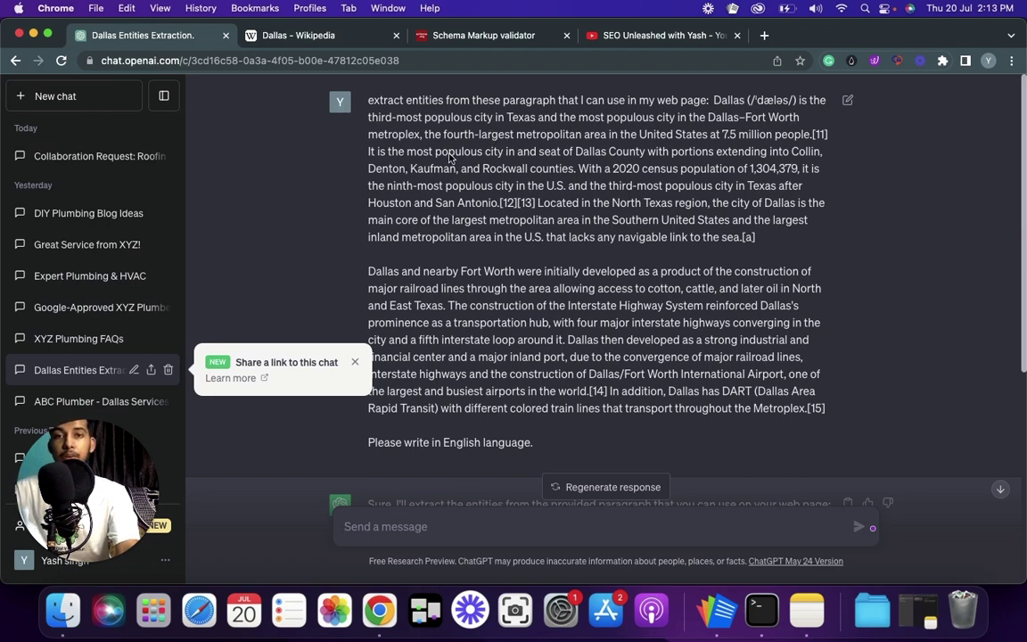
scroll(392, 170, down, 5)
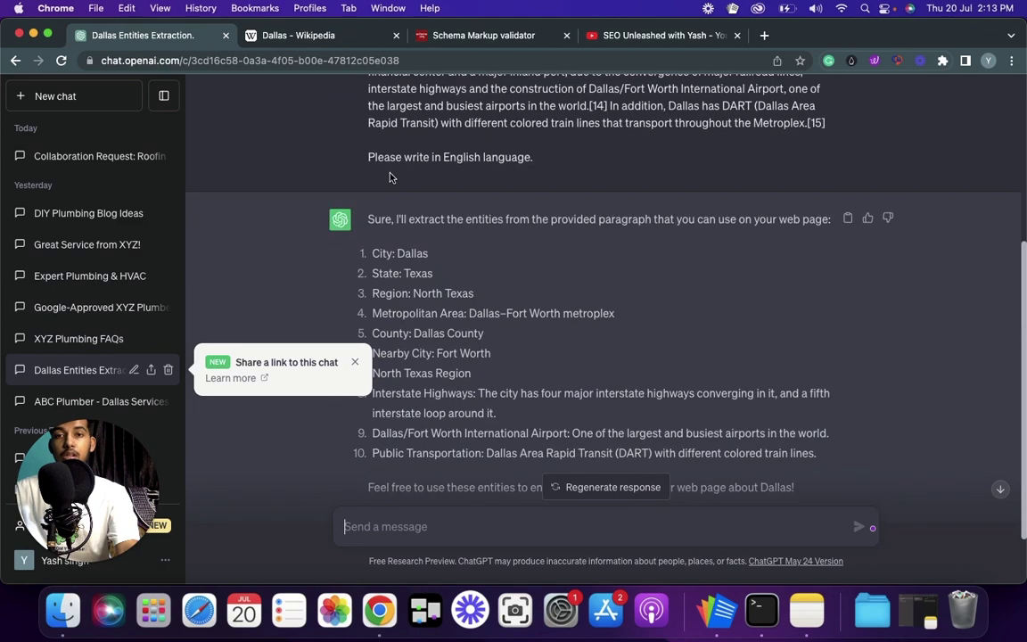
scroll(384, 178, up, 5)
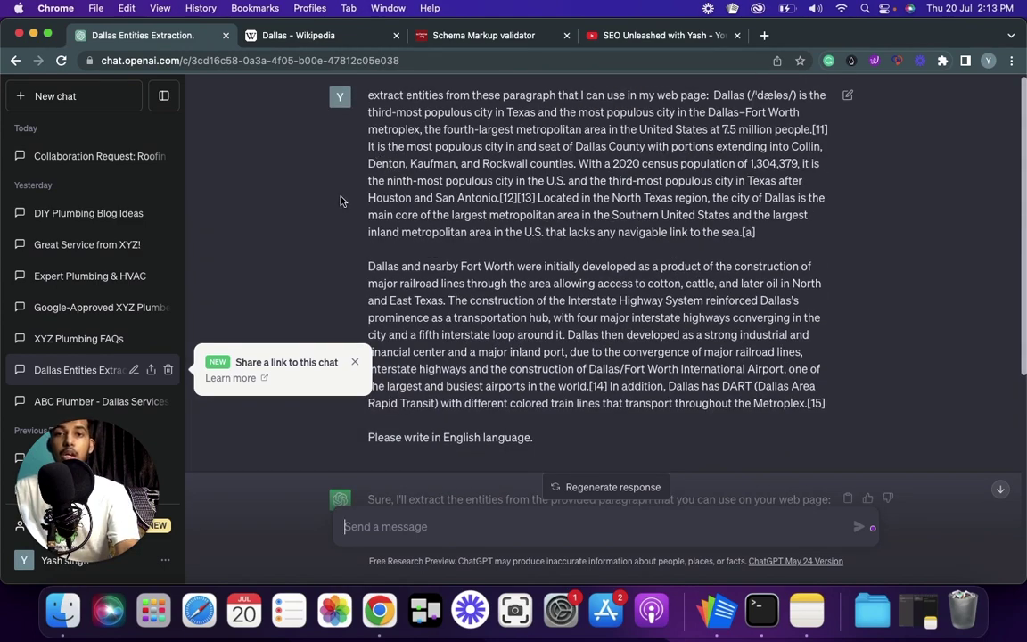
scroll(330, 196, down, 5)
drag(333, 171, 399, 343)
click(301, 127)
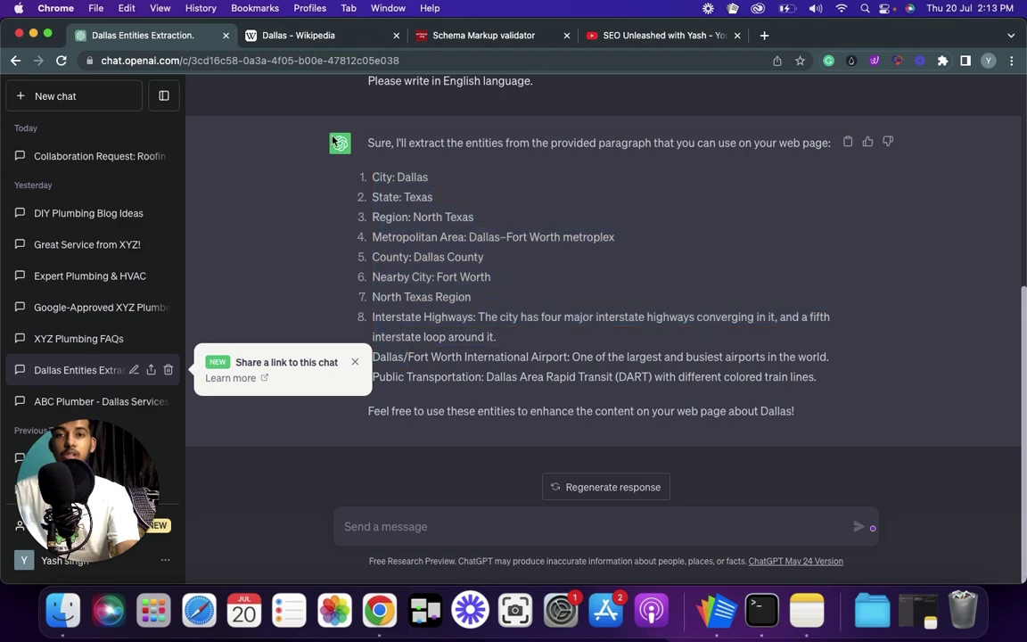
scroll(251, 122, up, 6)
scroll(279, 140, up, 1)
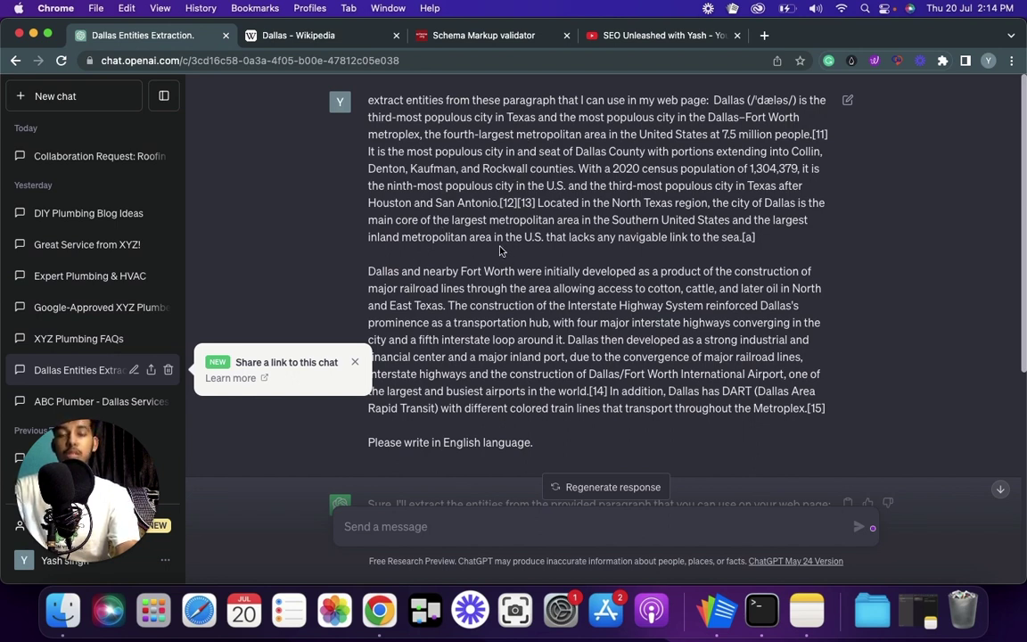
click(92, 339)
- Open the XYZ Plumbing FAQs chat and review its prompt and ten location-based Q&As
click(72, 340)
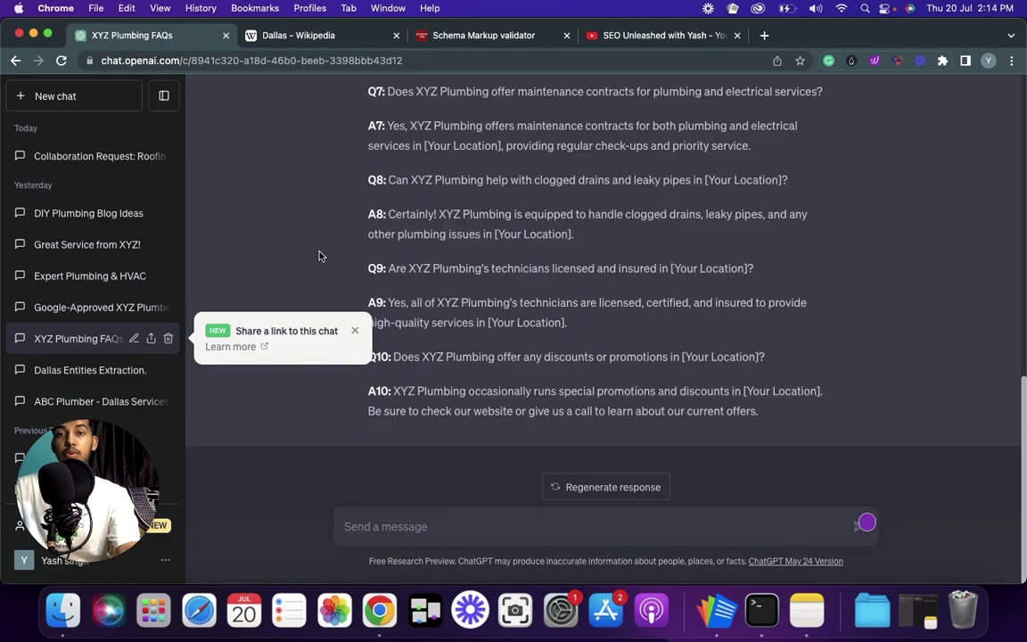
scroll(427, 191, up, 10)
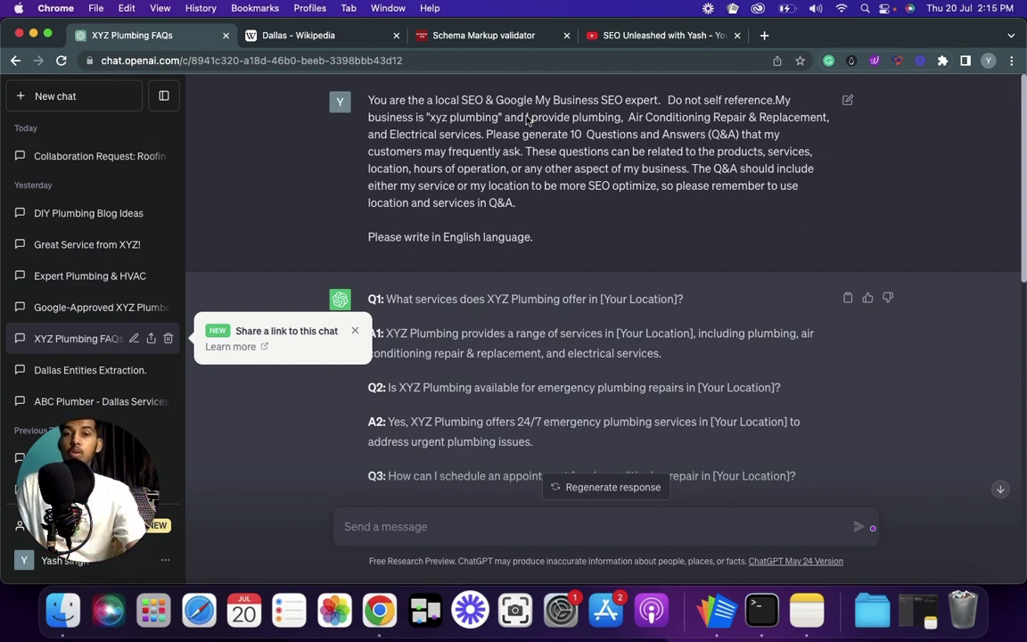
scroll(323, 240, down, 4)
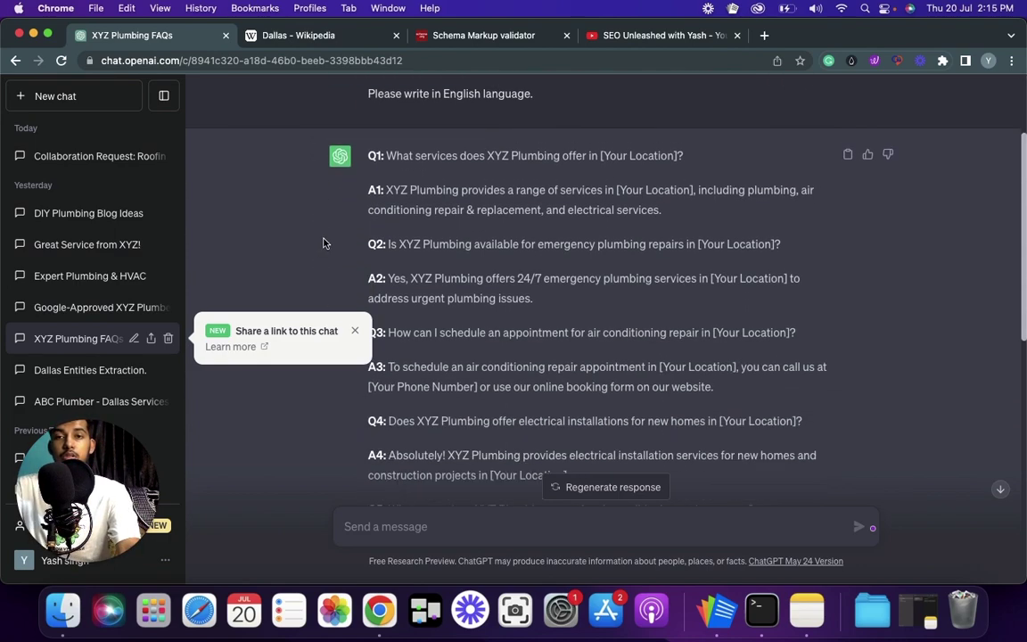
scroll(324, 241, down, 10)
scroll(326, 239, up, 9)
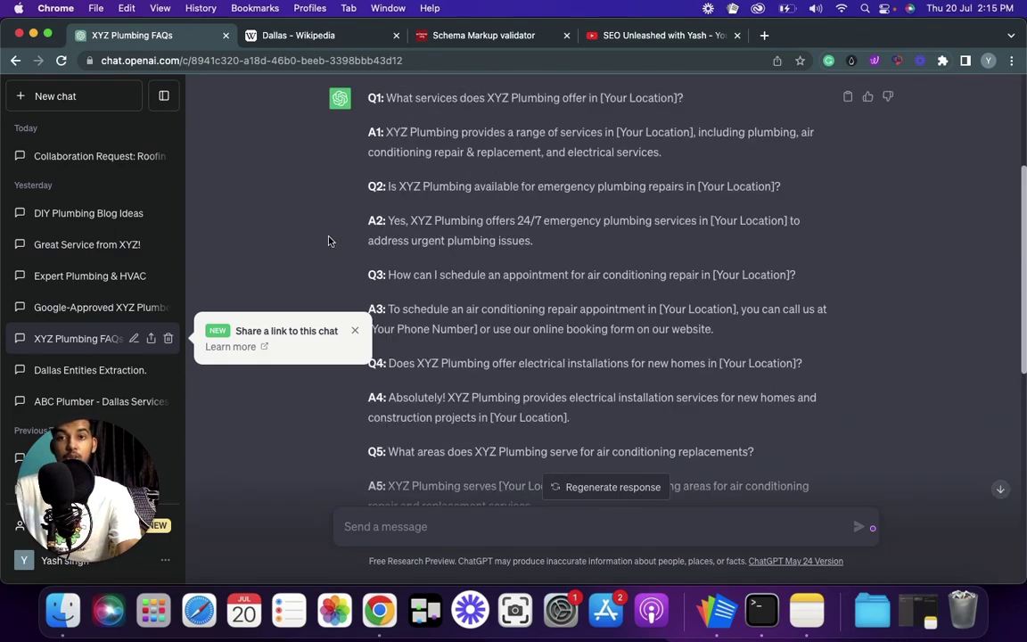
scroll(328, 239, up, 5)
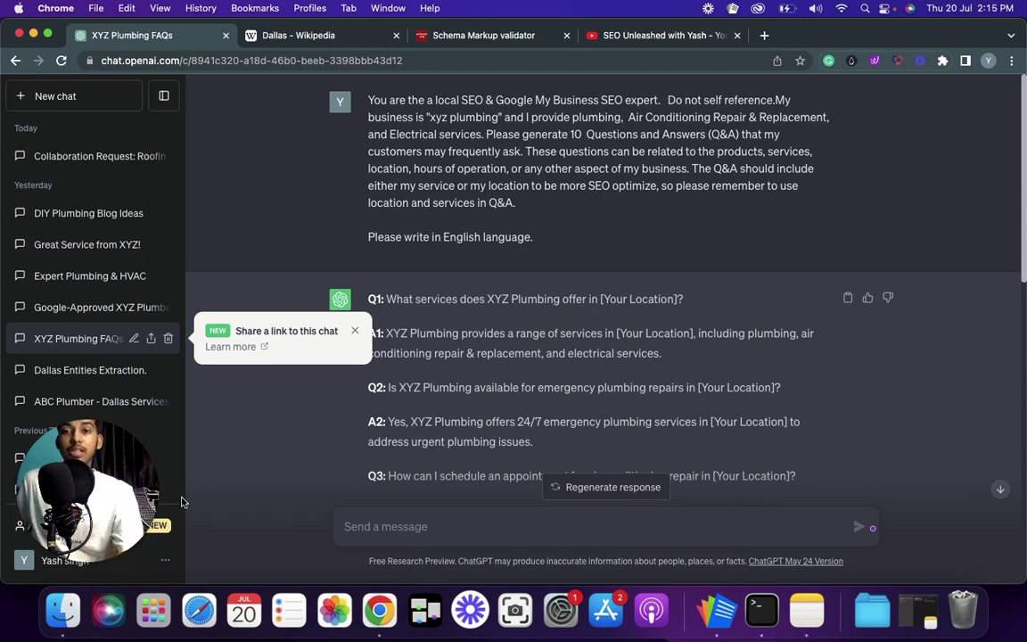
click(103, 307)
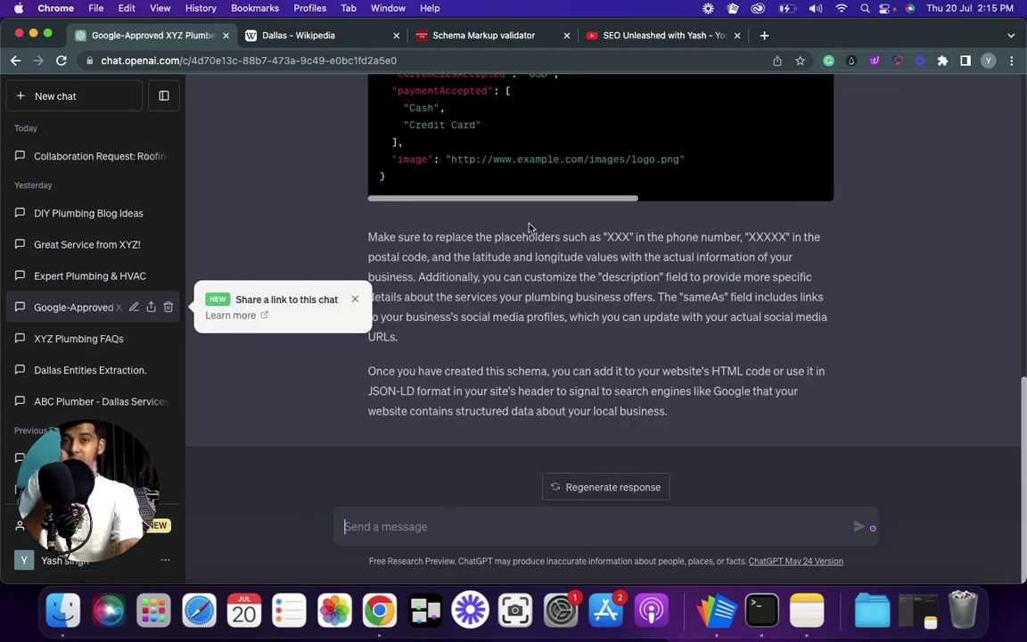
scroll(292, 197, up, 15)
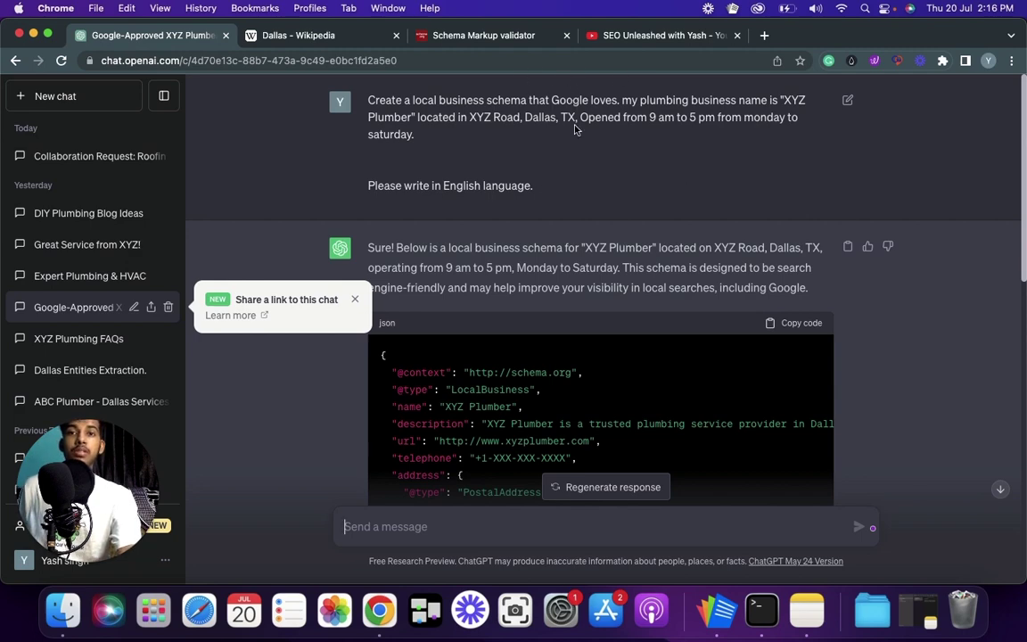
scroll(387, 230, down, 5)
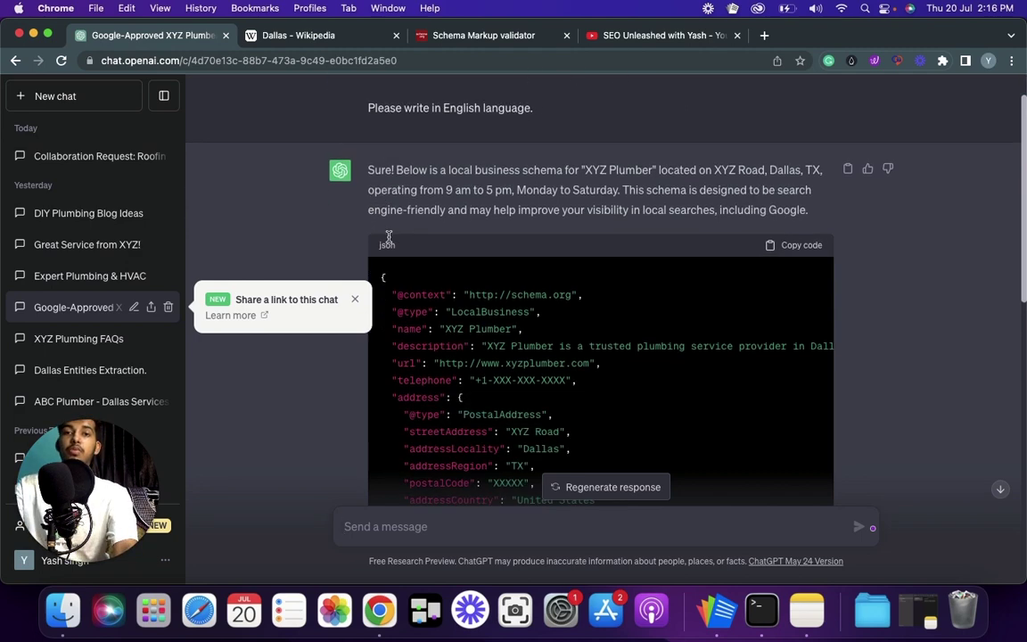
scroll(387, 230, up, 2)
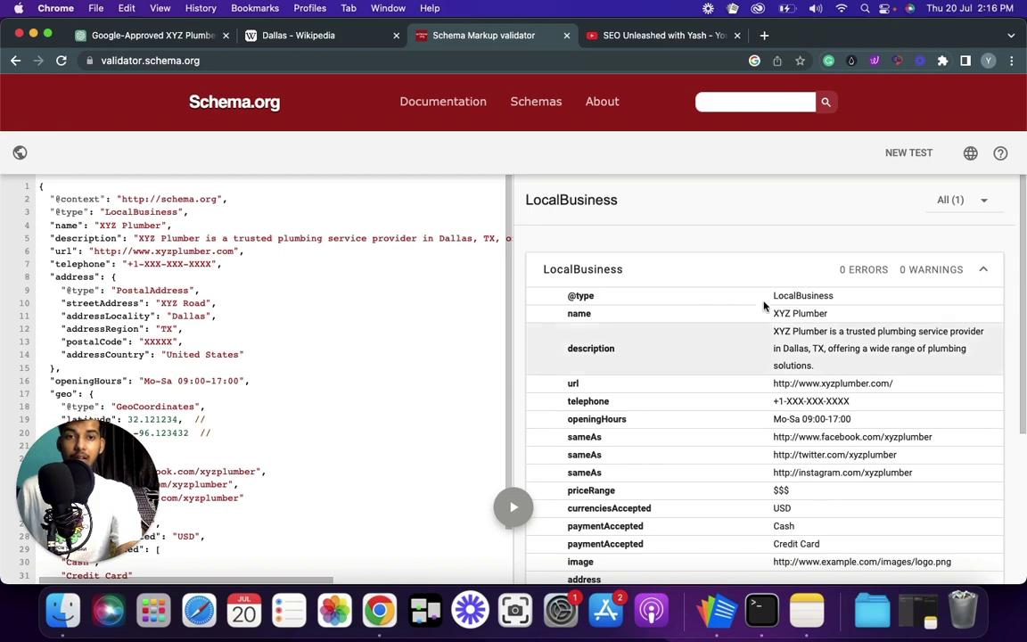
- Check the LocalBusiness results: PostalAddress, geo 32.121234, -96.123432, 0 errors, 0 warnings
scroll(763, 312, down, 5)
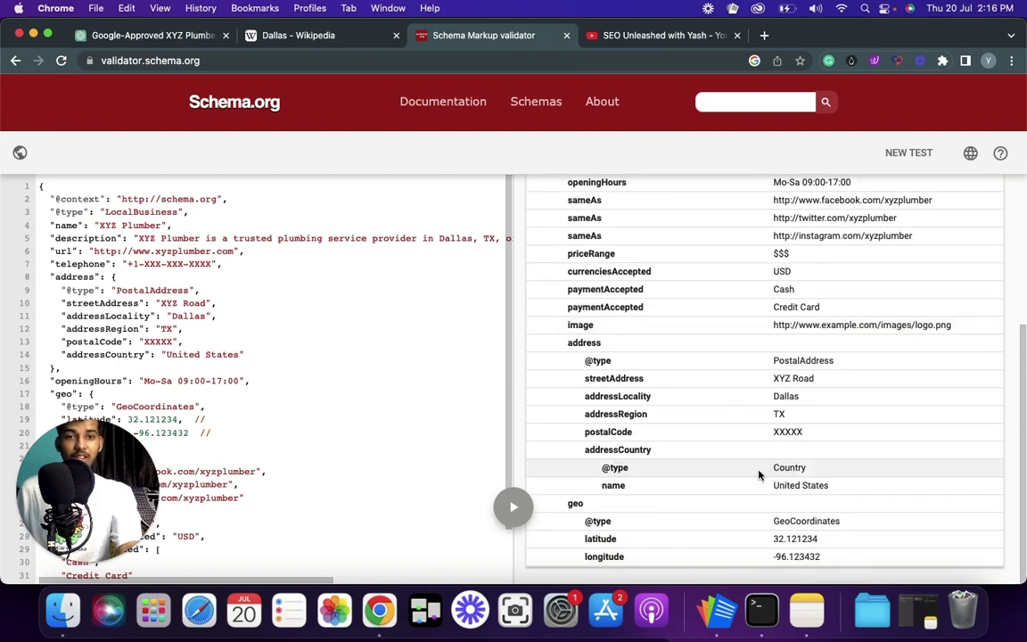
scroll(758, 473, up, 5)
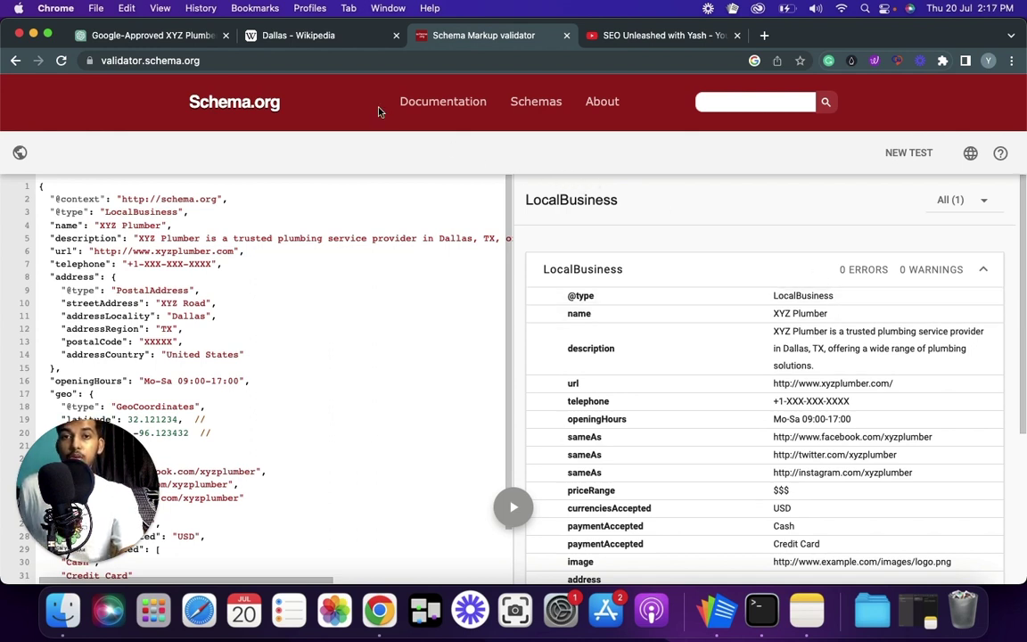
- Open the Expert Plumbing & HVAC chat and review the 5-GMB-post prompt and first post
click(133, 36)
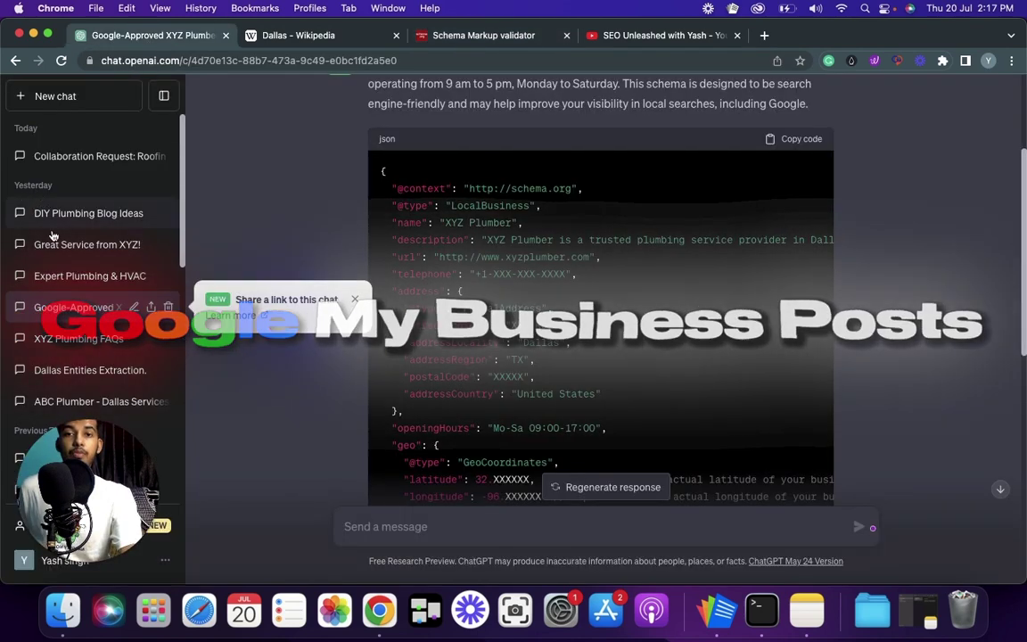
click(55, 276)
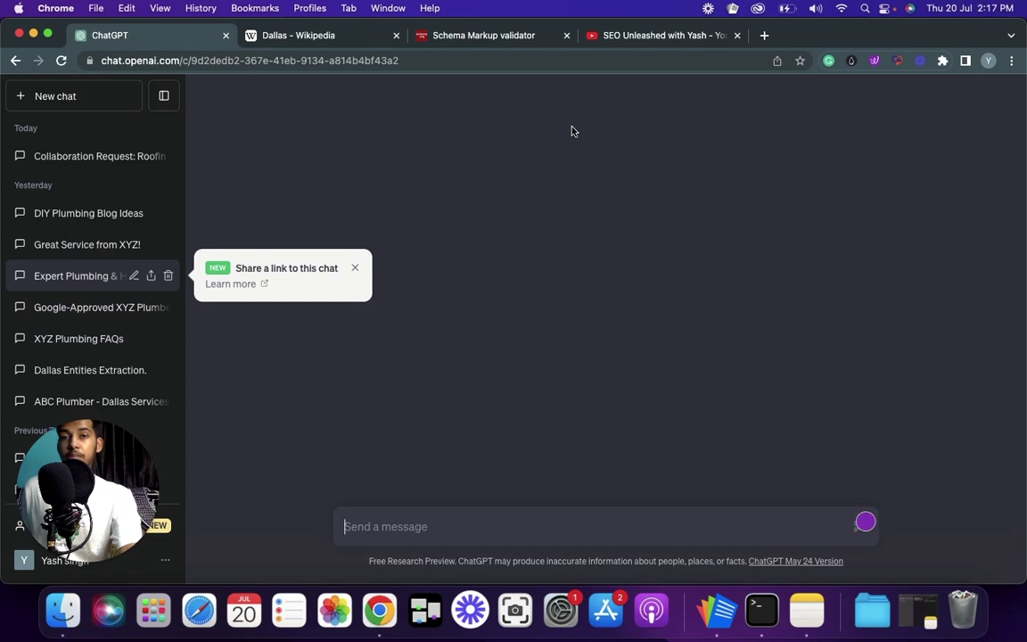
scroll(398, 147, up, 15)
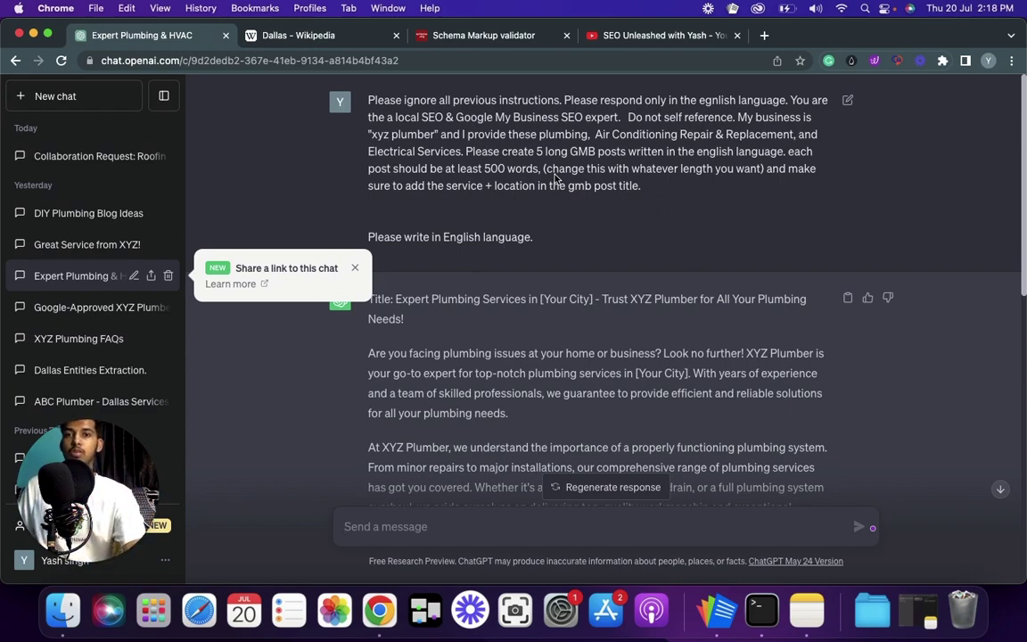
scroll(395, 267, down, 10)
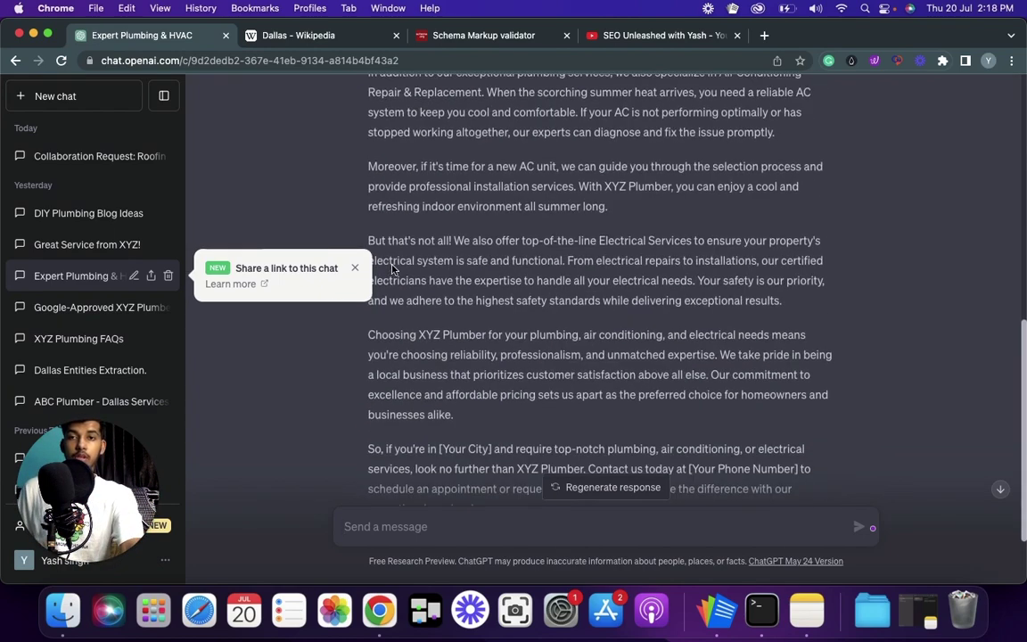
scroll(393, 268, up, 10)
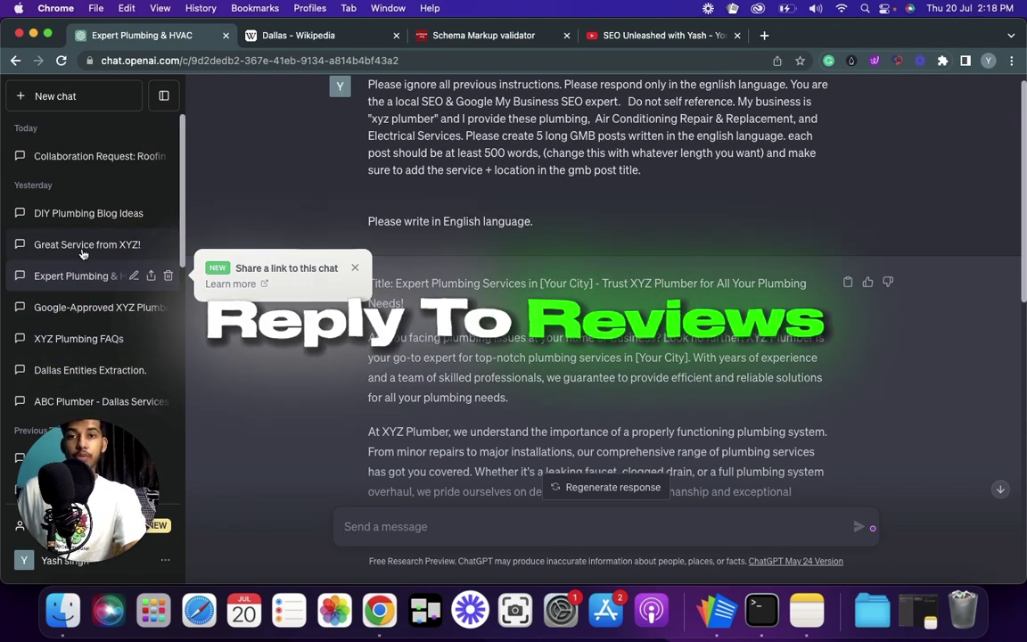
- Open the Great Service from XYZ! chat and read the reply to the positive review
click(75, 247)
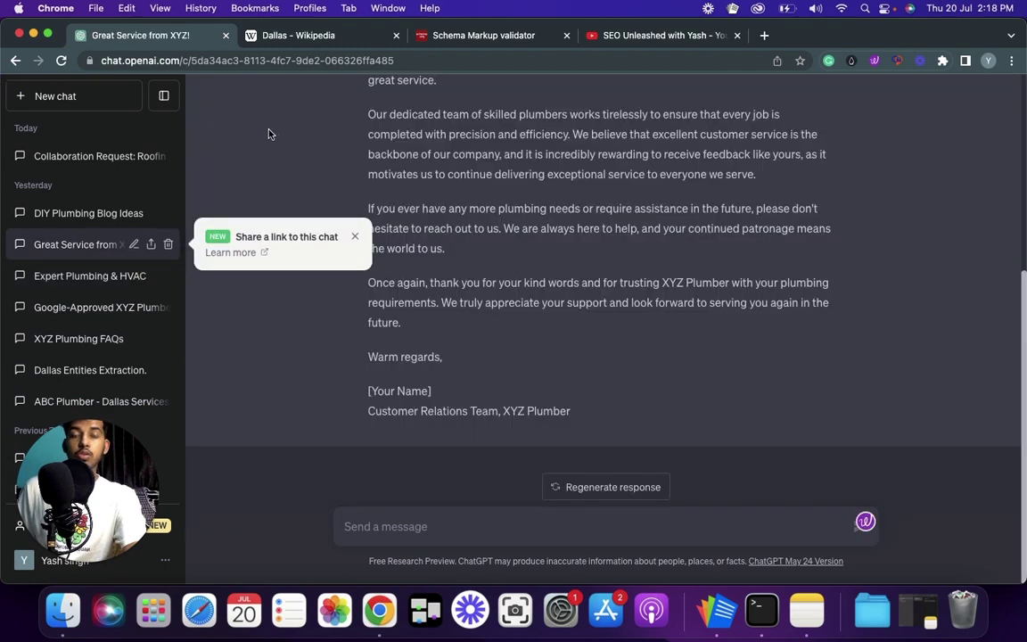
scroll(307, 147, up, 5)
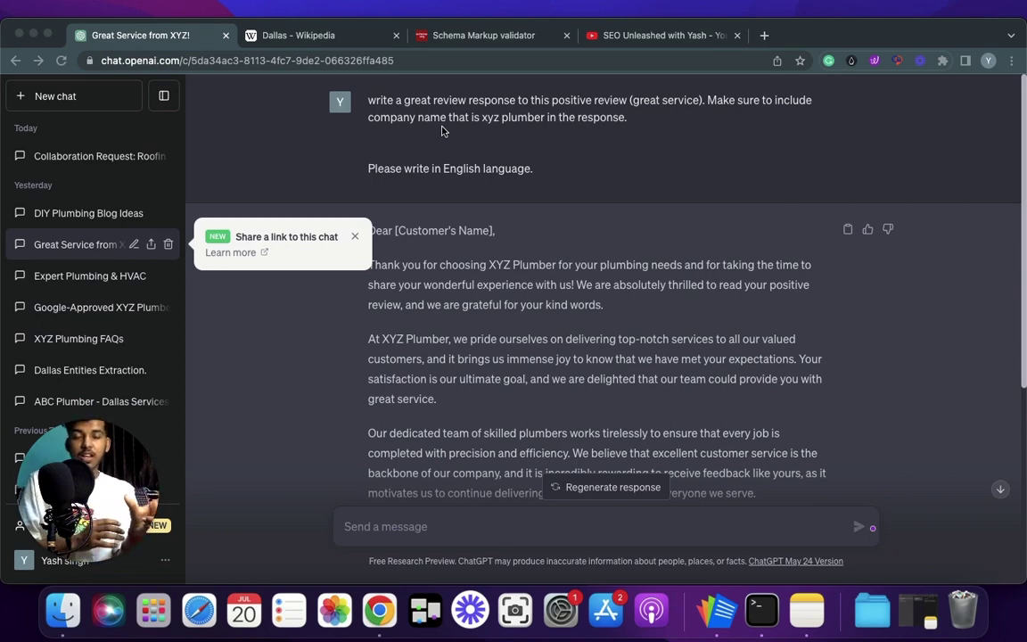
scroll(632, 212, down, 5)
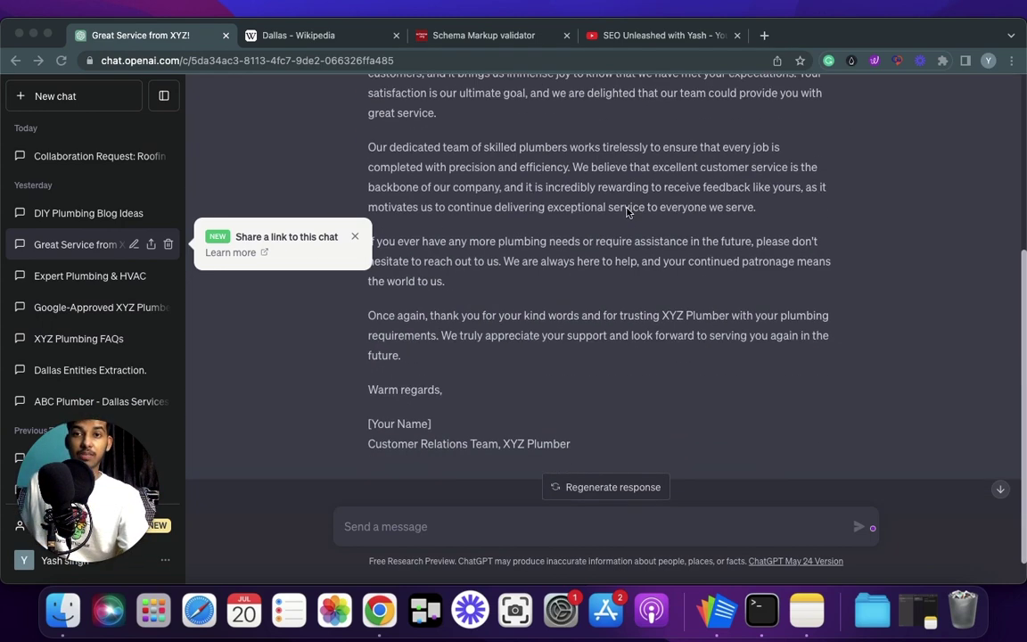
scroll(629, 212, up, 5)
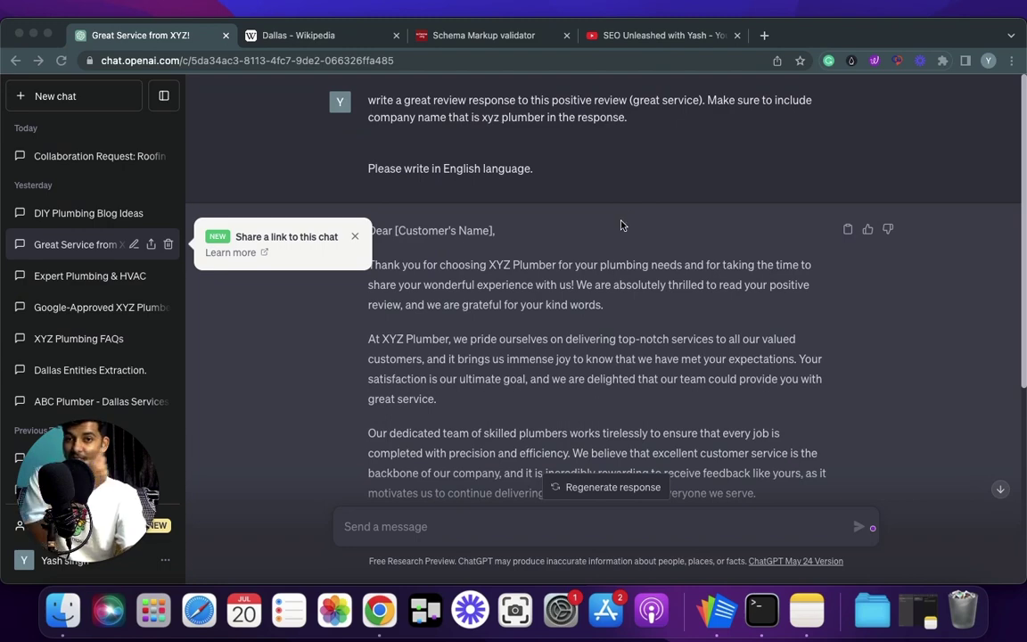
scroll(622, 223, down, 5)
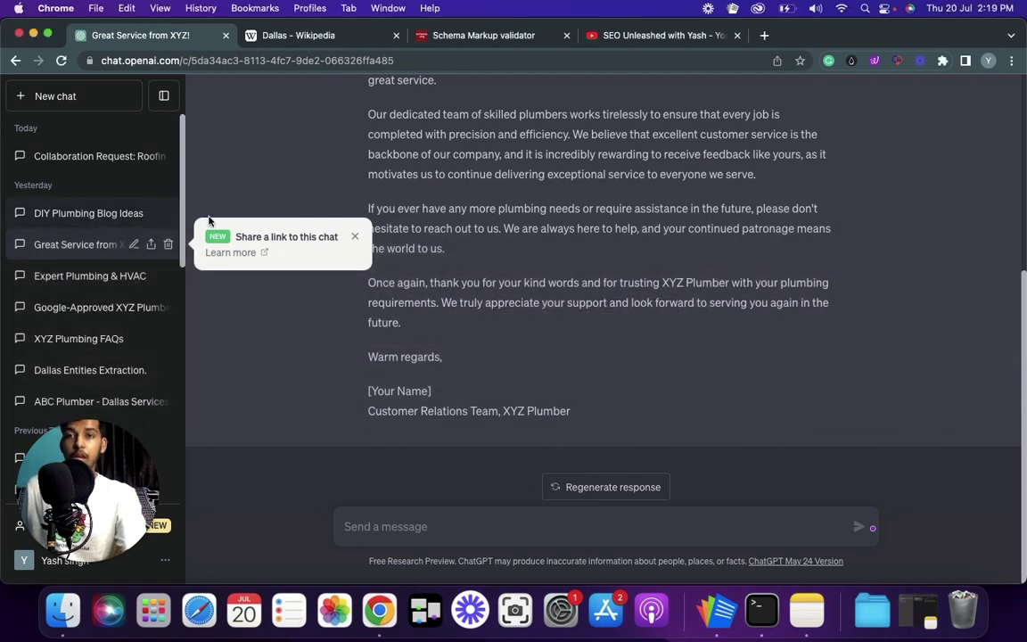
click(104, 212)
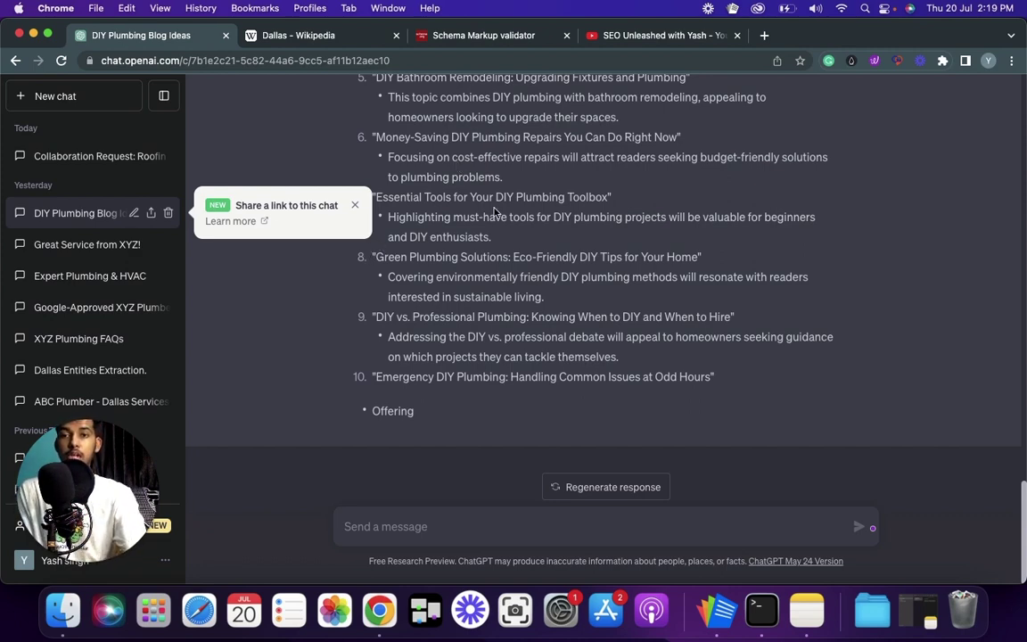
- Scroll through the prompt and ten numbered DIY plumbing blog topics
scroll(496, 210, up, 10)
scroll(526, 210, down, 4)
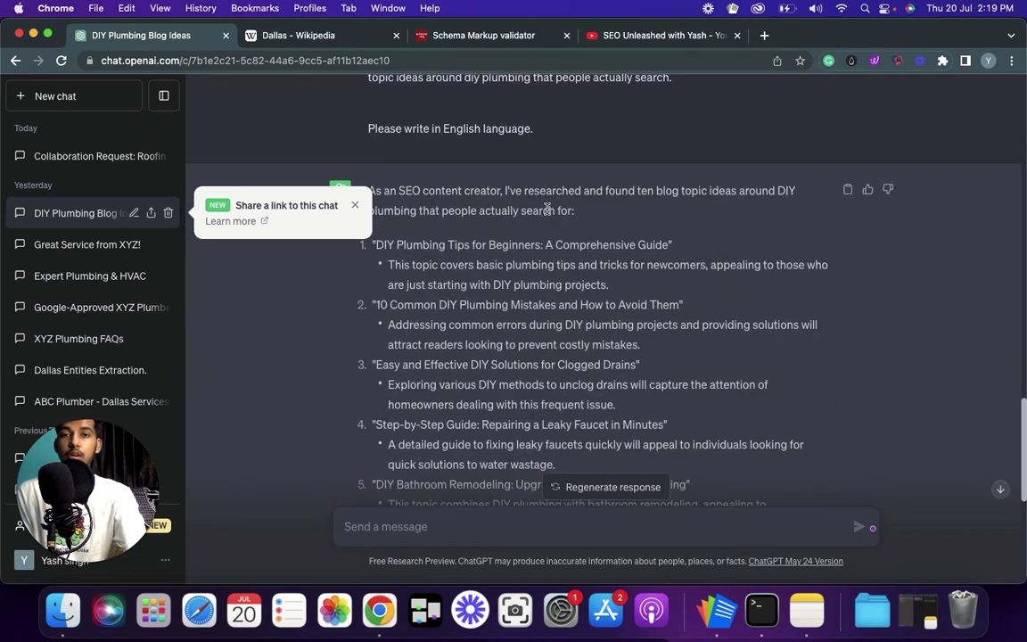
scroll(548, 208, up, 3)
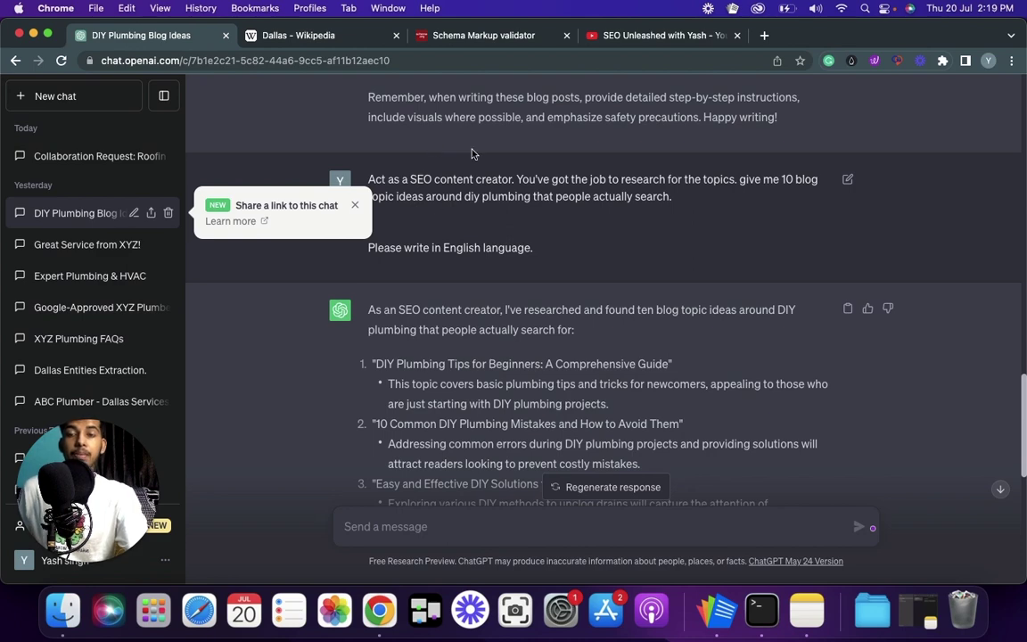
scroll(630, 205, down, 10)
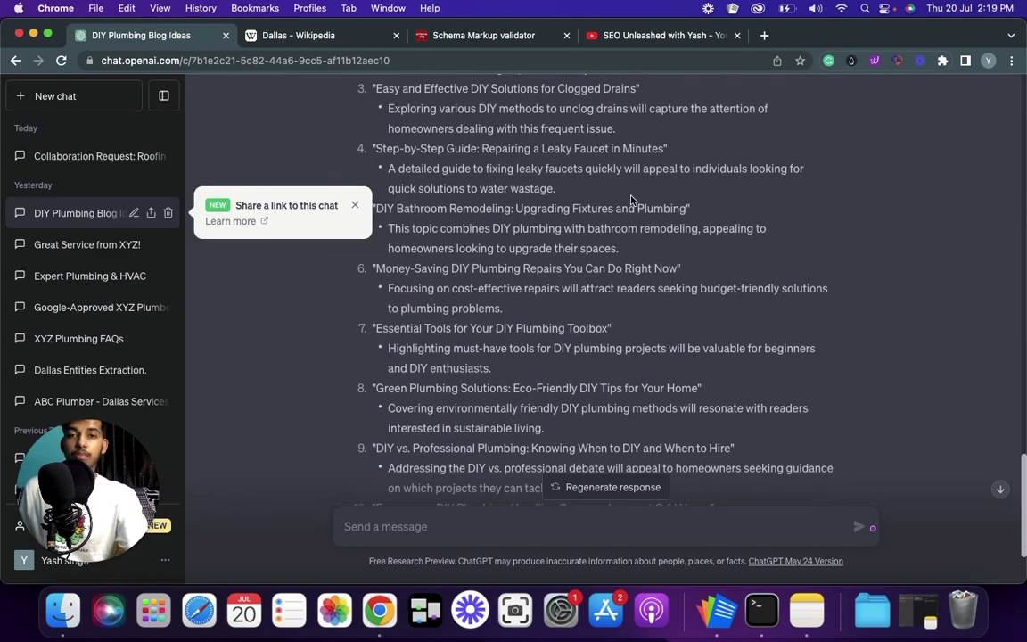
scroll(630, 205, up, 5)
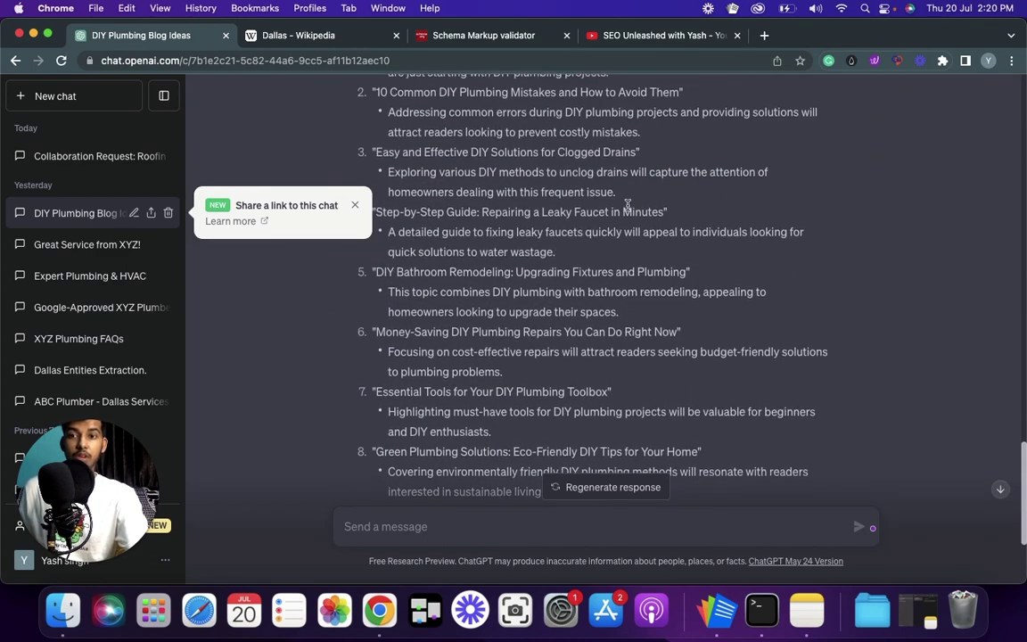